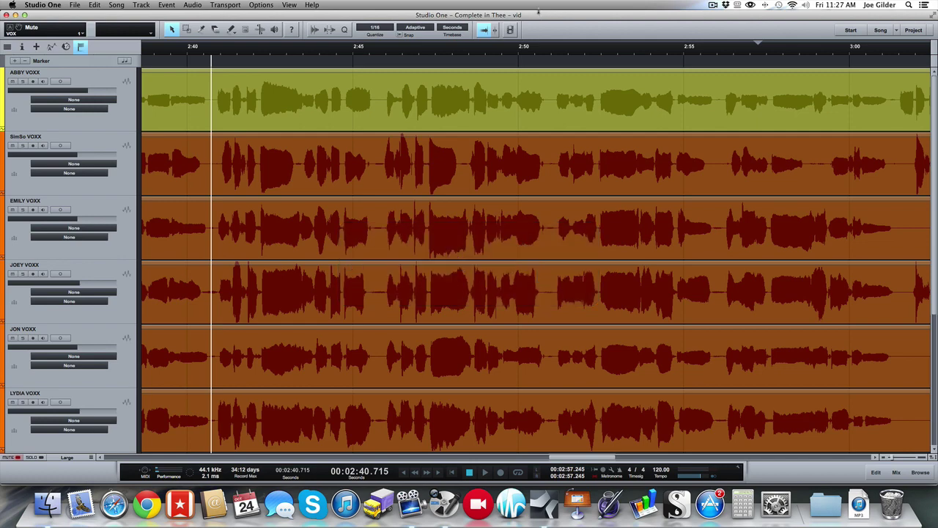
# Show the mixer console below the vocal tracks in the arrangement
pyautogui.press('F3')
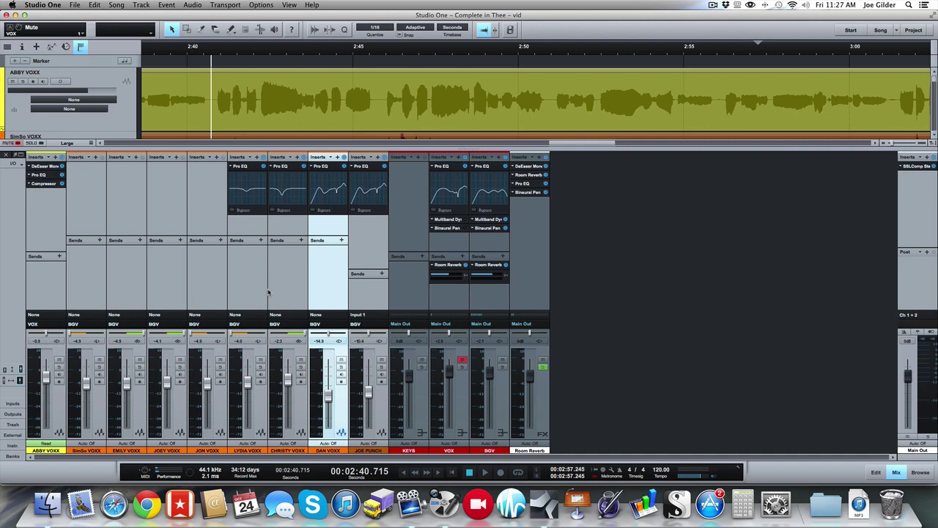
pyautogui.press('F3')
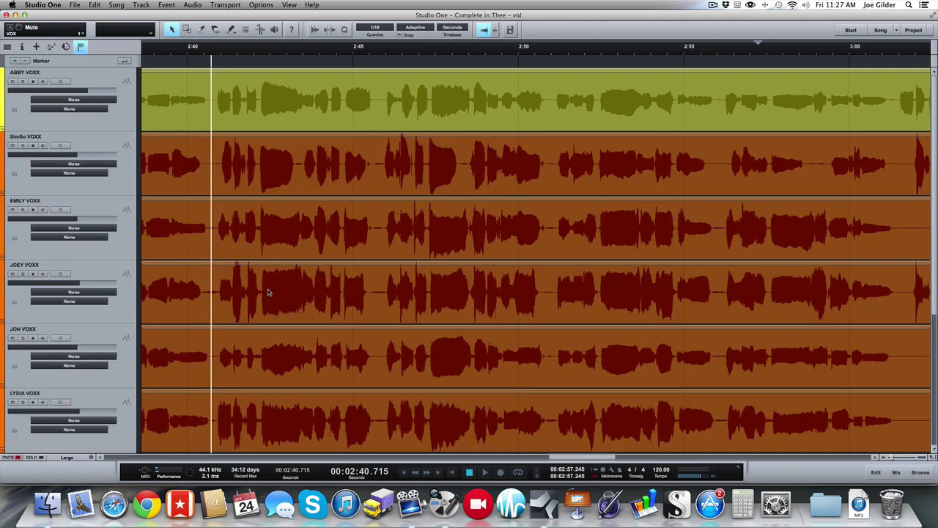
pyautogui.press('F3')
pyautogui.press('F3')
pyautogui.press('F3')
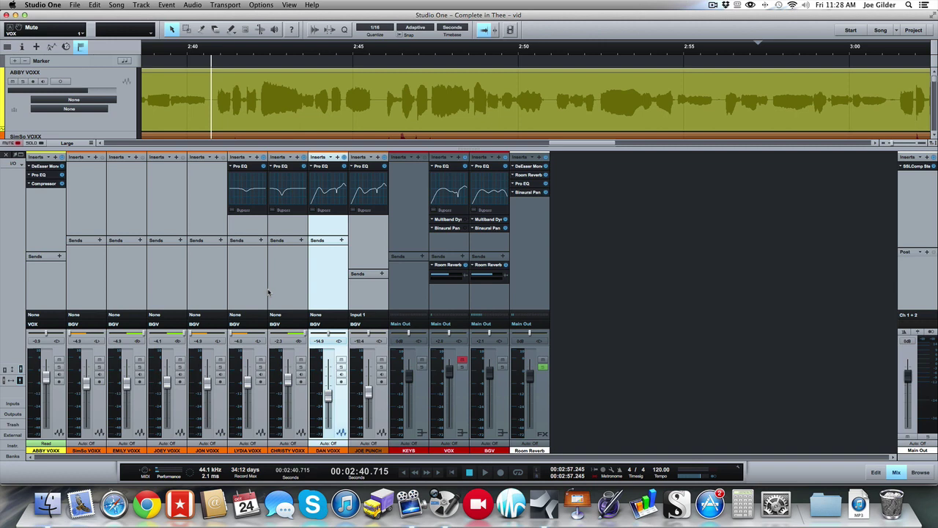
# Select the six hard-panned background vocal channels in the mixer
pyautogui.click(268, 292)
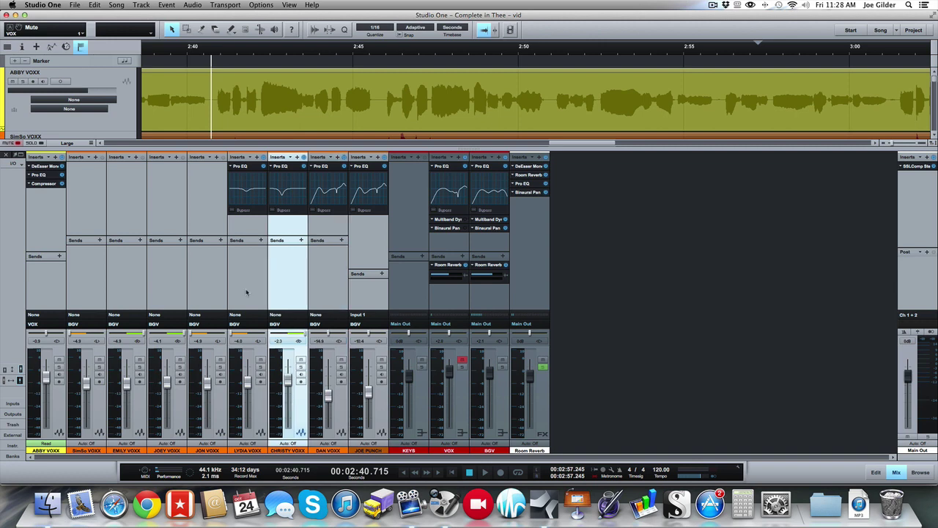
pyautogui.click(248, 294)
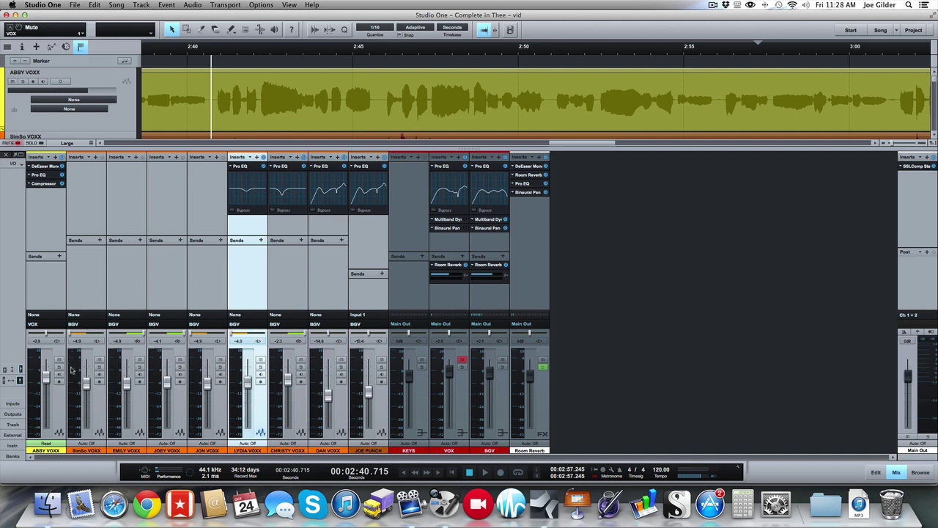
pyautogui.click(101, 425)
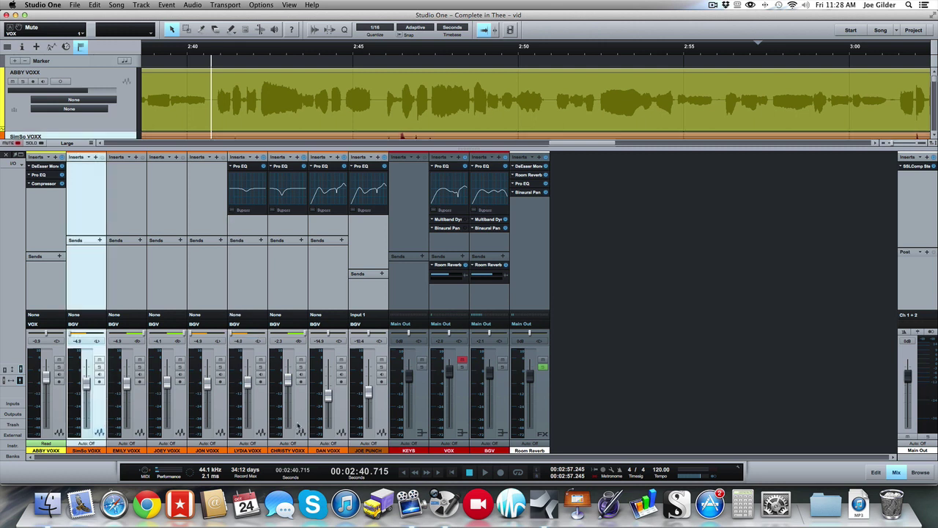
pyautogui.keyDown('shift'); pyautogui.click(298, 426); pyautogui.keyUp('shift')
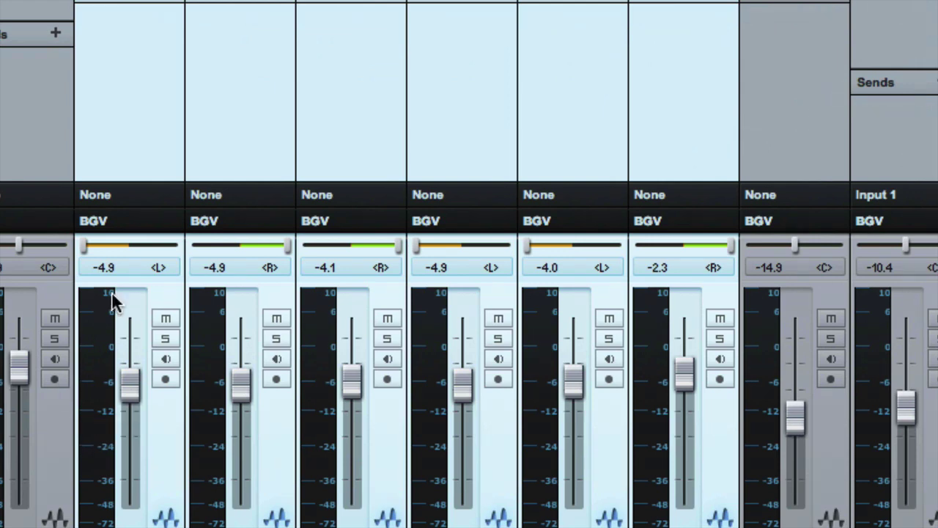
# Try narrower pans of L49 and R41 on the first two selected vocal channels, and return both to hard left and hard right
pyautogui.moveTo(85, 248); pyautogui.dragTo(108, 246)
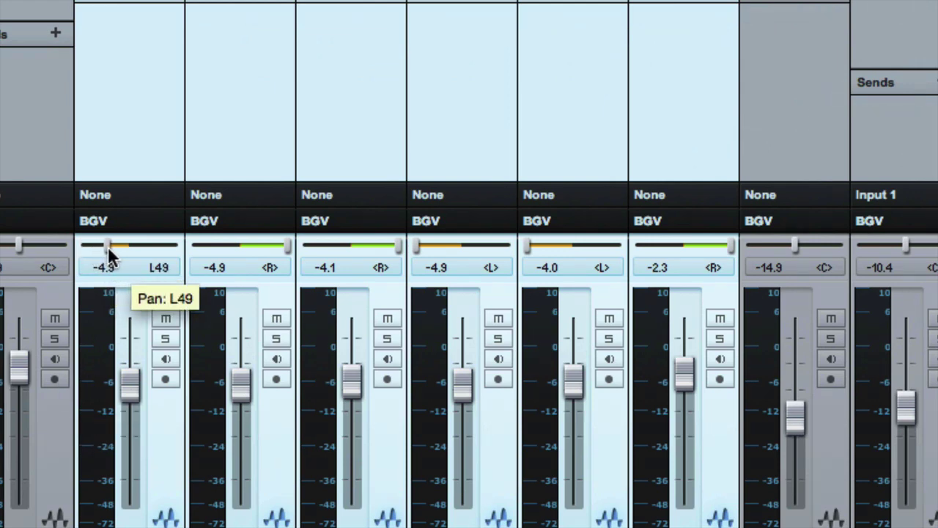
pyautogui.moveTo(286, 245); pyautogui.dragTo(258, 246)
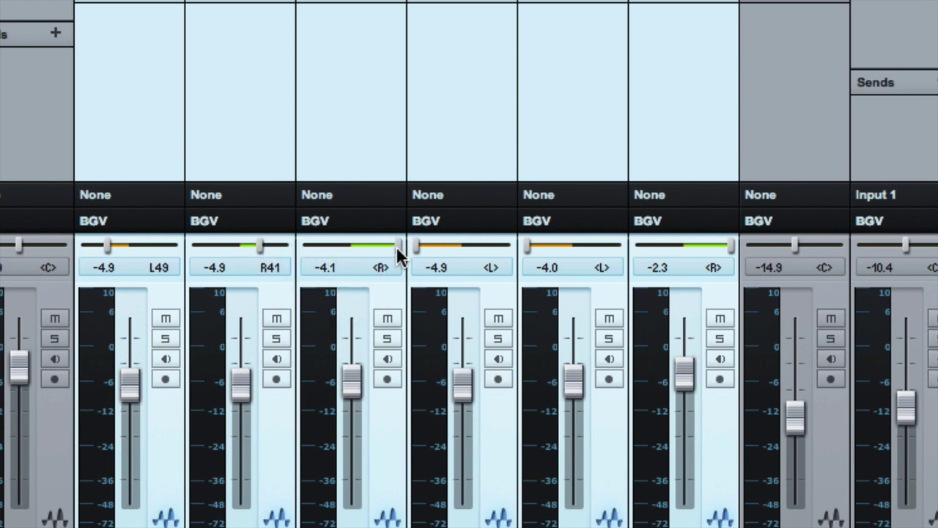
pyautogui.moveTo(396, 245)
pyautogui.mouseDown()
pyautogui.moveTo(366, 245)
pyautogui.moveTo(403, 244)
pyautogui.mouseUp()
pyautogui.moveTo(256, 245); pyautogui.dragTo(290, 246)
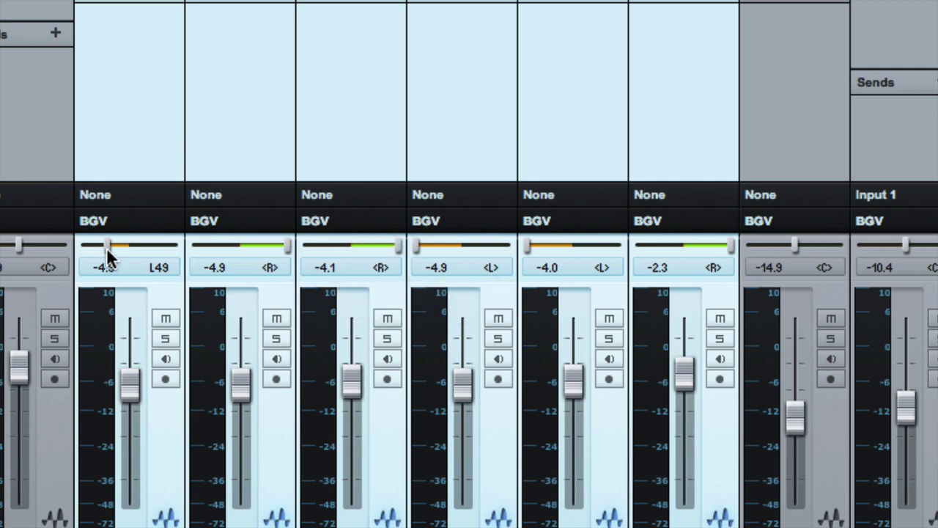
pyautogui.moveTo(107, 249); pyautogui.dragTo(44, 247)
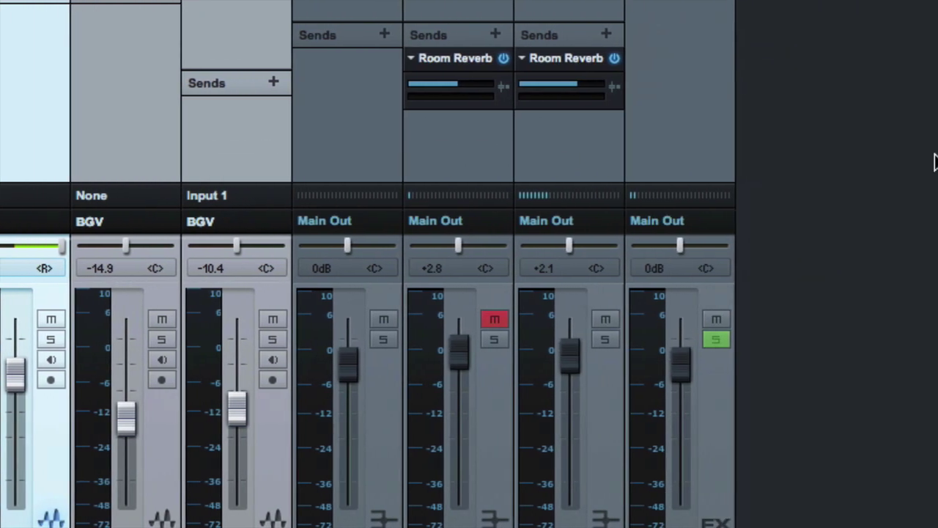
# Select the BGV bus and try shifting its pan off centre, returning it to centre
pyautogui.click(925, 148)
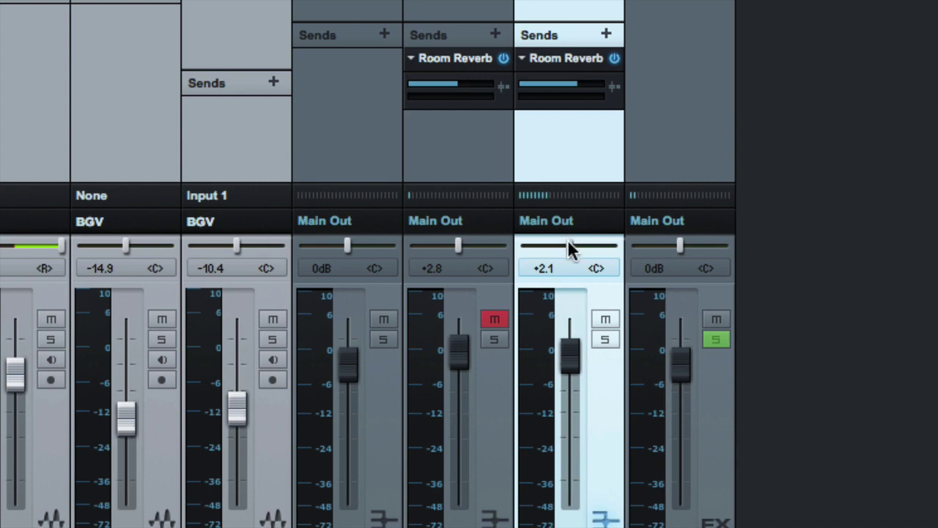
pyautogui.moveTo(569, 245)
pyautogui.mouseDown()
pyautogui.moveTo(527, 247)
pyautogui.moveTo(632, 251)
pyautogui.moveTo(567, 251)
pyautogui.mouseUp()
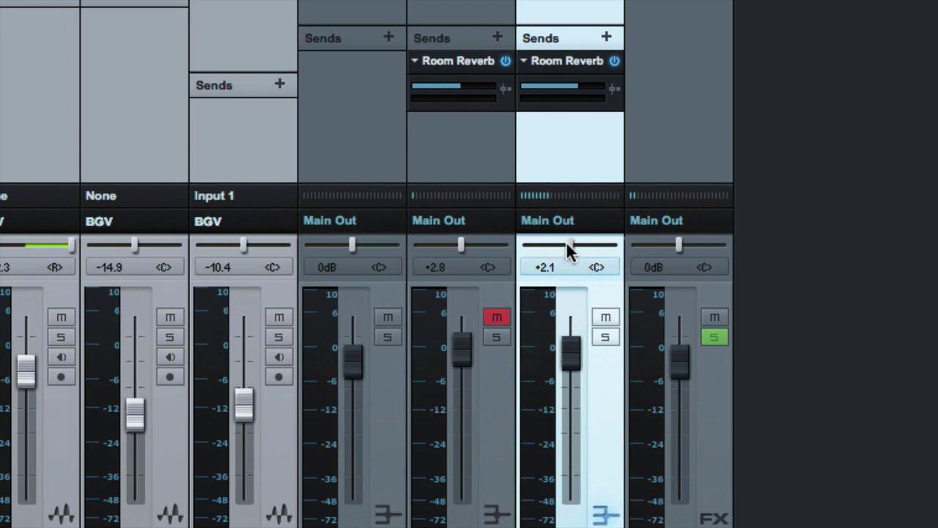
pyautogui.moveTo(571, 245)
pyautogui.mouseDown()
pyautogui.moveTo(524, 241)
pyautogui.moveTo(588, 242)
pyautogui.mouseUp()
pyautogui.keyDown('alt'); pyautogui.click(548, 247); pyautogui.keyUp('alt')
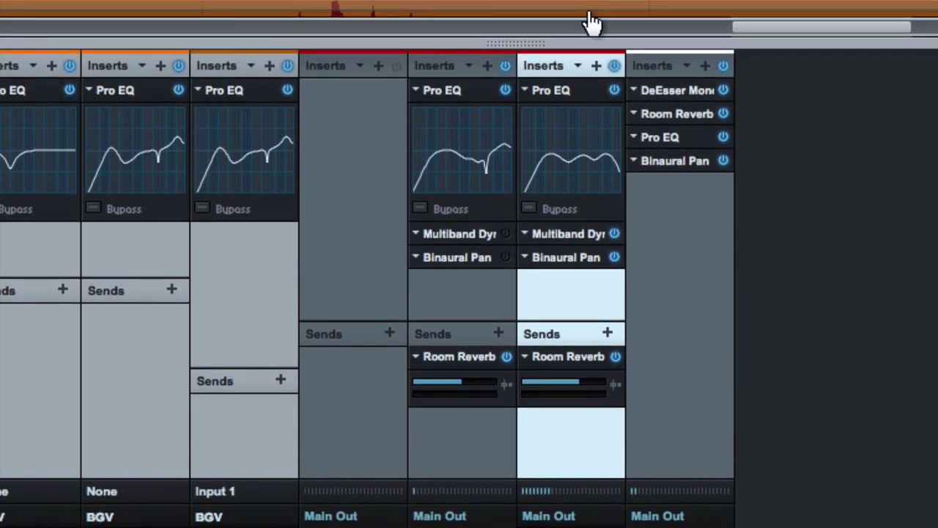
# Open the Binaural Pan insert on the BGV bus and move its window down over the mixer channels
pyautogui.click(569, 258)
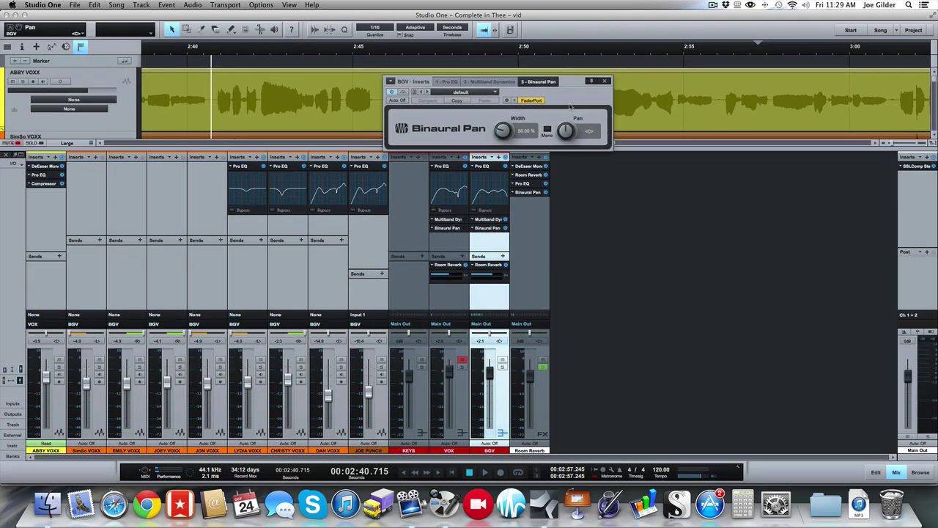
pyautogui.moveTo(569, 107); pyautogui.dragTo(554, 203)
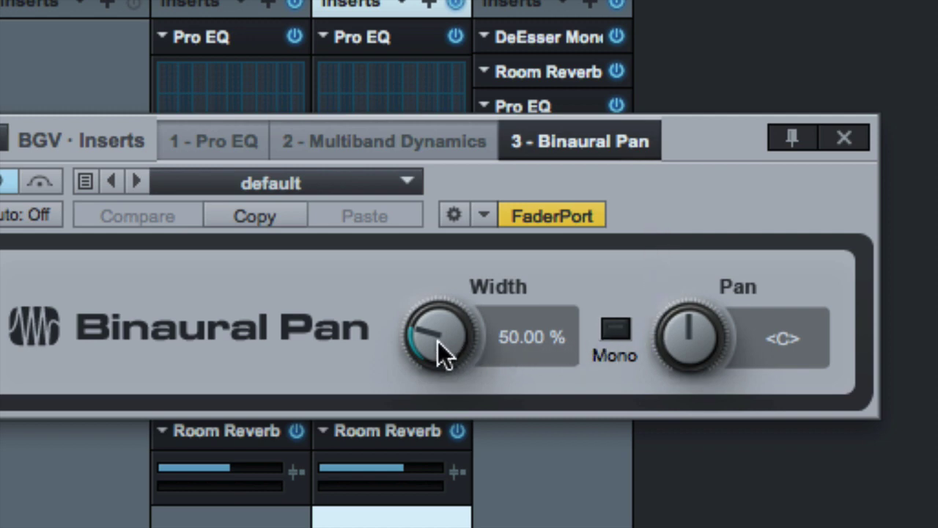
# Try the Binaural Pan width at 100 %, 200 % and 0 %, and switch Mono on and off
pyautogui.moveTo(436, 340)
pyautogui.mouseDown()
pyautogui.moveTo(430, 272)
pyautogui.moveTo(441, 326)
pyautogui.mouseUp()
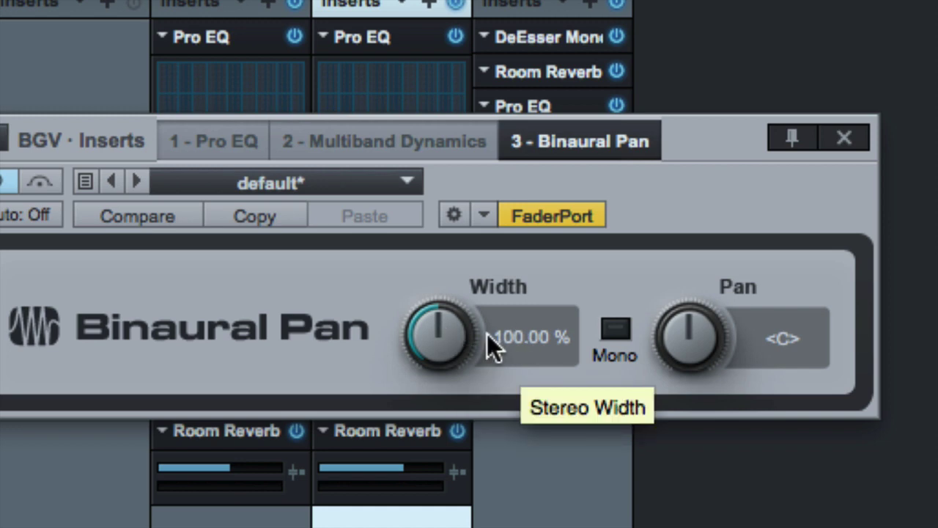
pyautogui.moveTo(444, 349); pyautogui.dragTo(428, 132)
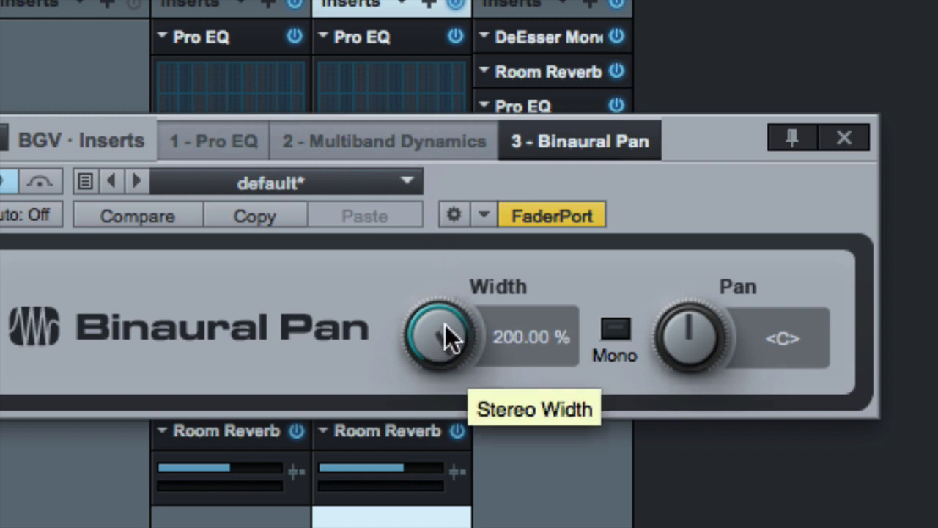
pyautogui.moveTo(448, 335); pyautogui.dragTo(458, 462)
pyautogui.moveTo(445, 360); pyautogui.dragTo(450, 498)
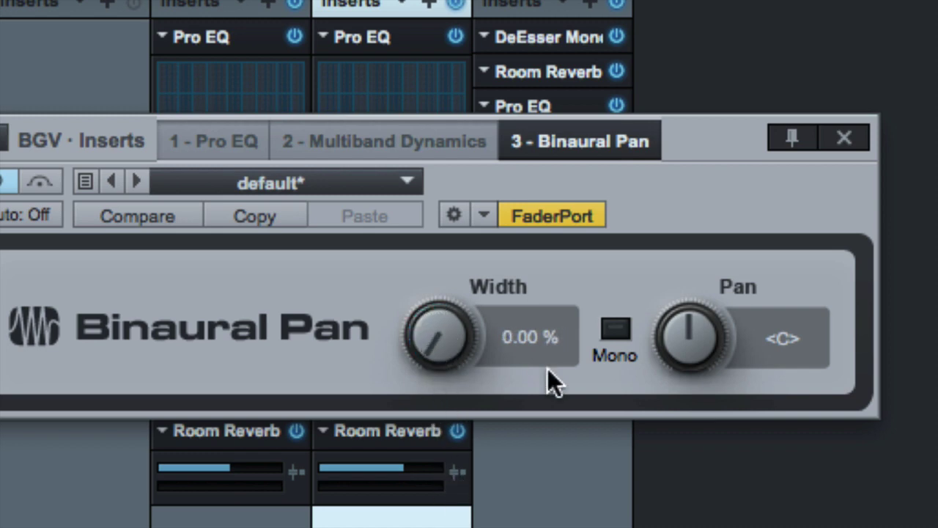
pyautogui.click(622, 325)
pyautogui.click(623, 325)
# Set the stereo width of the BGV bus's Binaural Pan to 50 %
pyautogui.moveTo(461, 338); pyautogui.dragTo(459, 253)
pyautogui.click(528, 331)
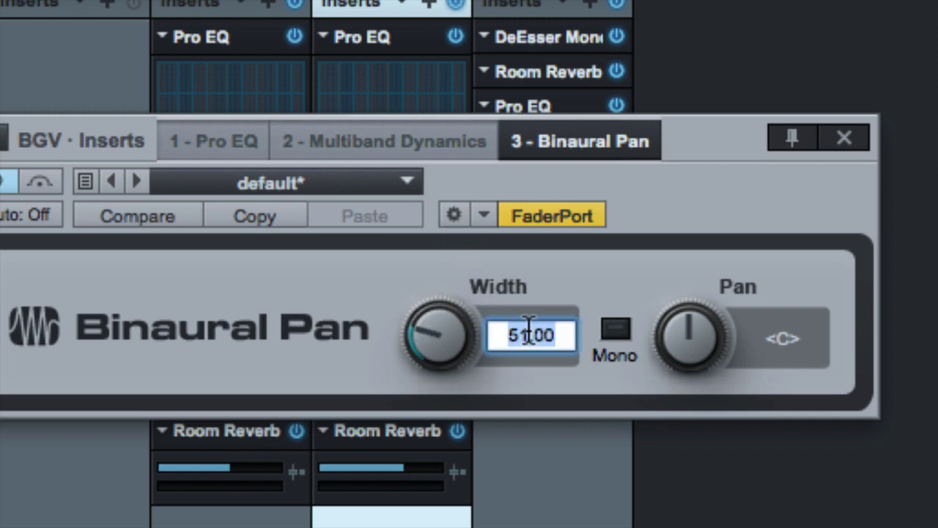
pyautogui.write('50')
pyautogui.press('Return')
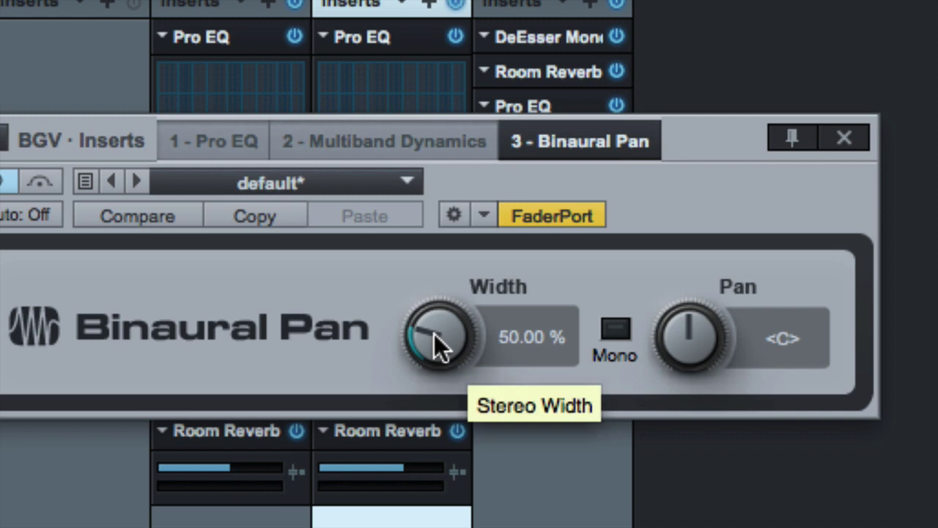
# Reset the Binaural Pan width to 100 % and set it back to 50 %
pyautogui.moveTo(437, 344)
pyautogui.mouseDown()
pyautogui.moveTo(434, 283)
pyautogui.moveTo(430, 318)
pyautogui.moveTo(440, 335)
pyautogui.mouseUp()
pyautogui.click(505, 330)
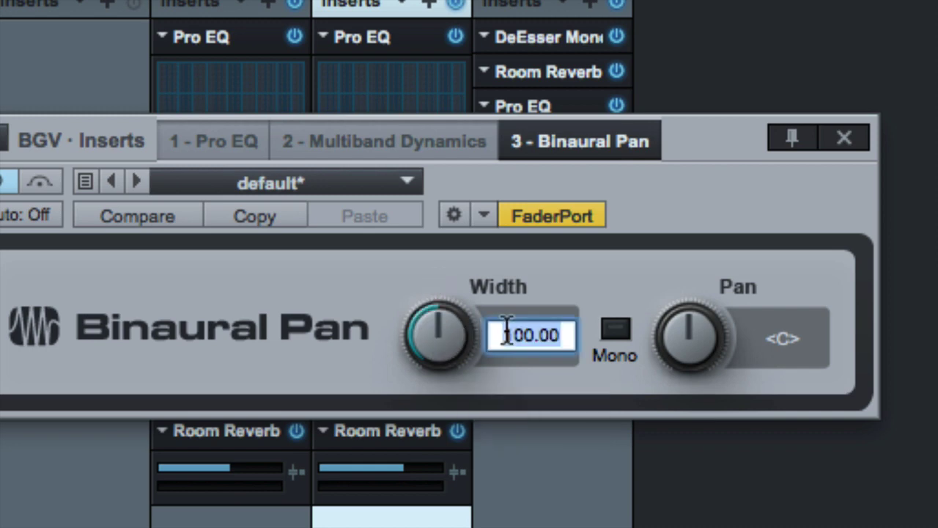
pyautogui.write('50')
pyautogui.press('Return')
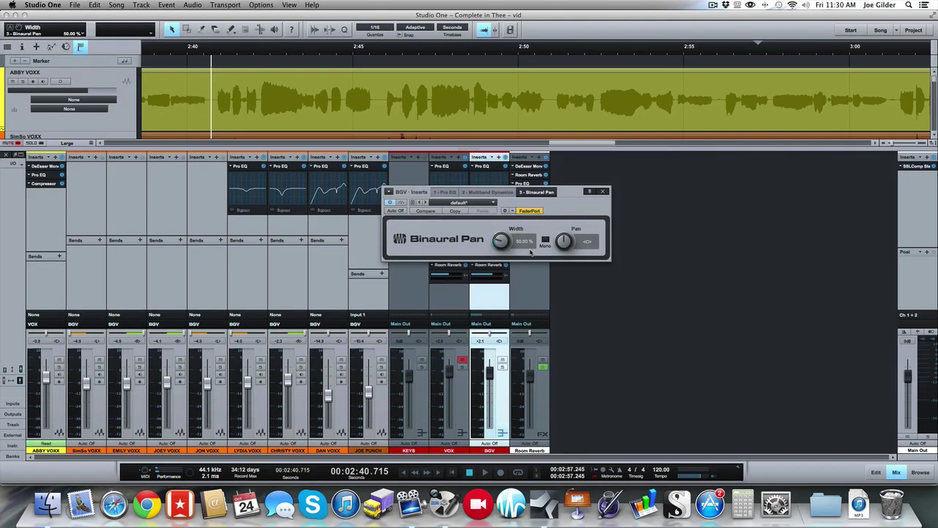
# Solo the BGV bus and compare the background vocals with Binaural Pan bypassed and enabled, leaving it enabled
pyautogui.click(502, 366)
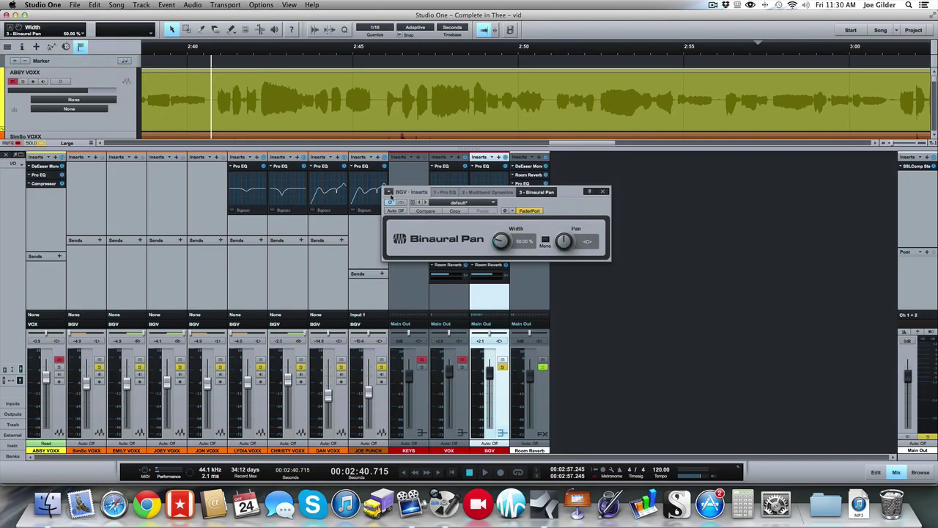
pyautogui.click(390, 203)
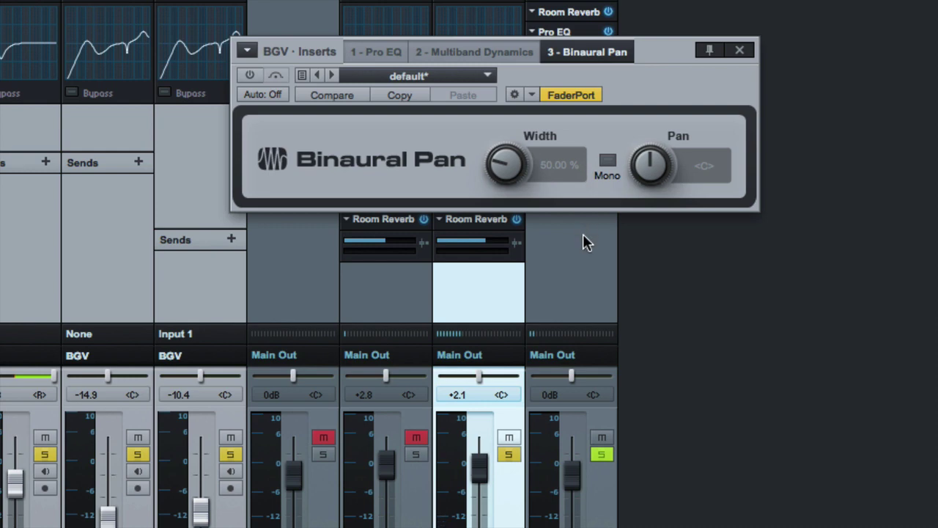
pyautogui.click(257, 75)
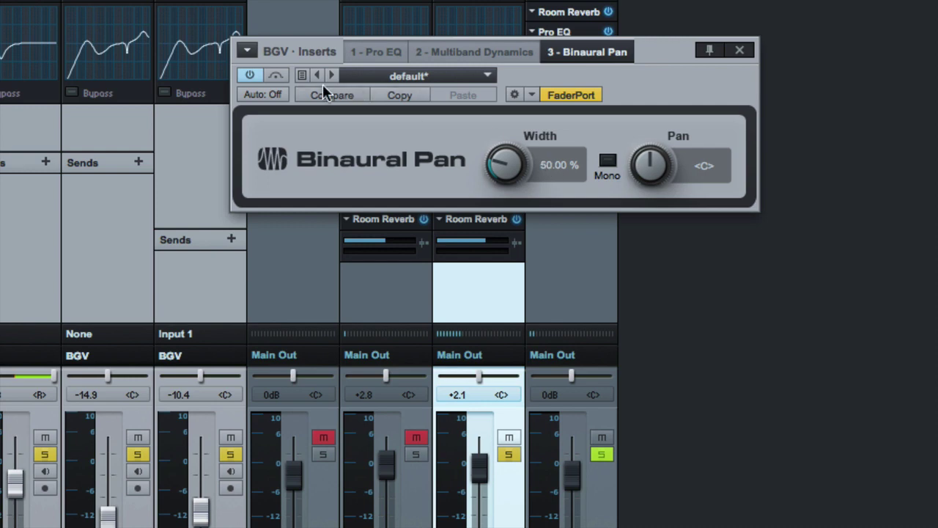
pyautogui.click(251, 76)
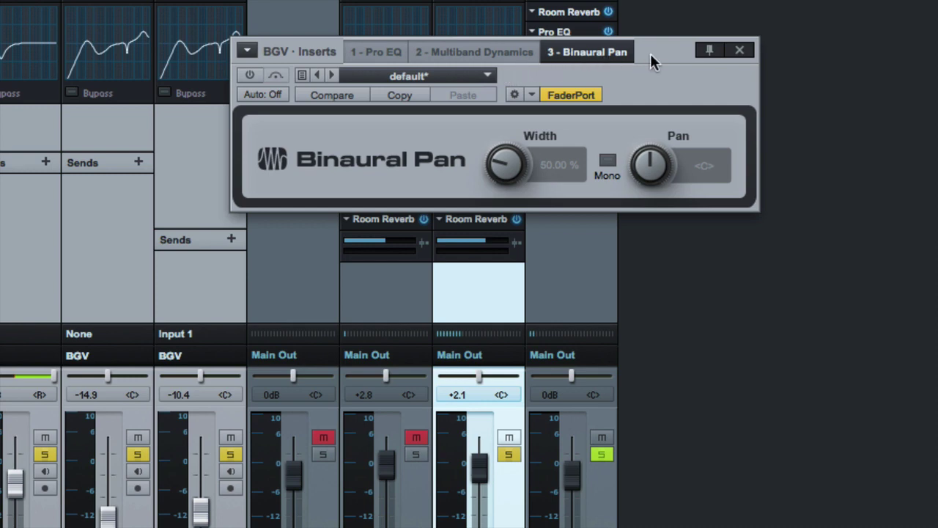
pyautogui.moveTo(650, 55); pyautogui.dragTo(638, 117)
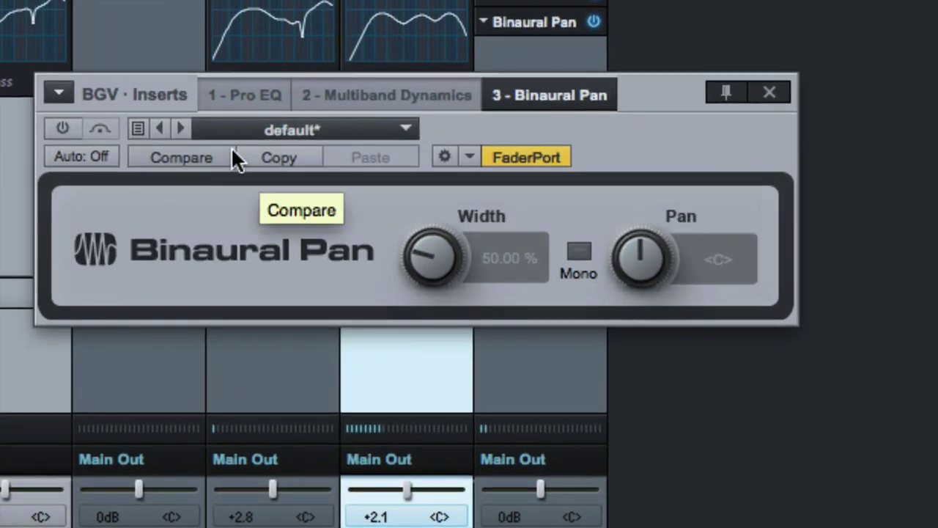
pyautogui.click(64, 129)
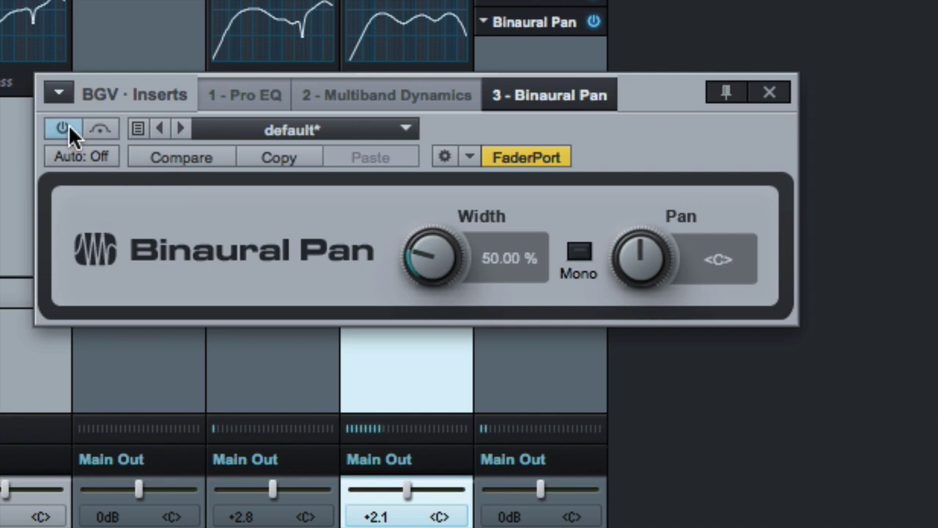
pyautogui.click(68, 124)
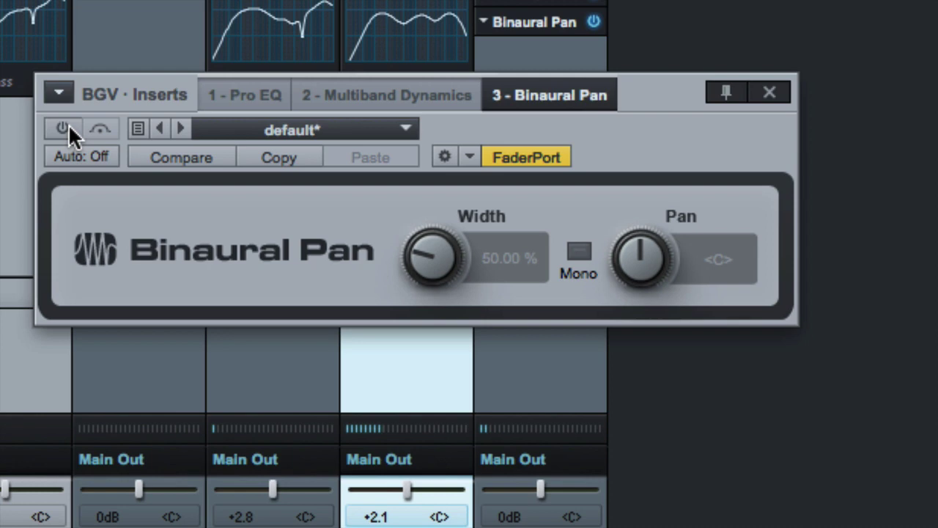
pyautogui.click(68, 124)
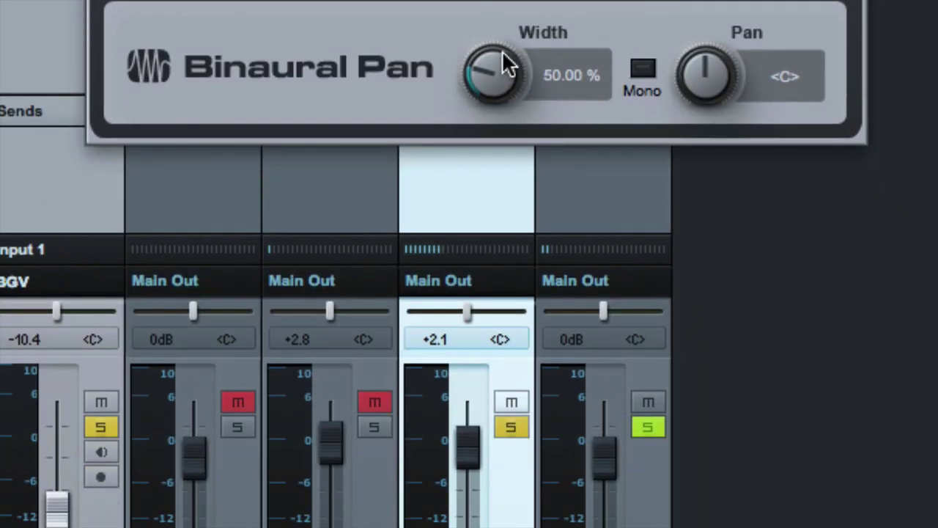
# Try the Binaural Pan width at 100 % and 20 %, and return it to 50 %
pyautogui.doubleClick(501, 50)
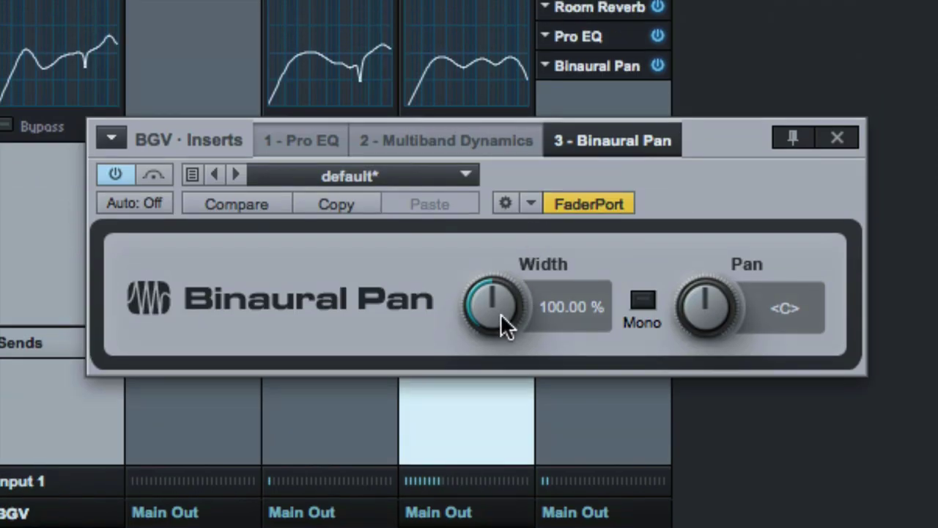
pyautogui.moveTo(500, 316); pyautogui.dragTo(484, 423)
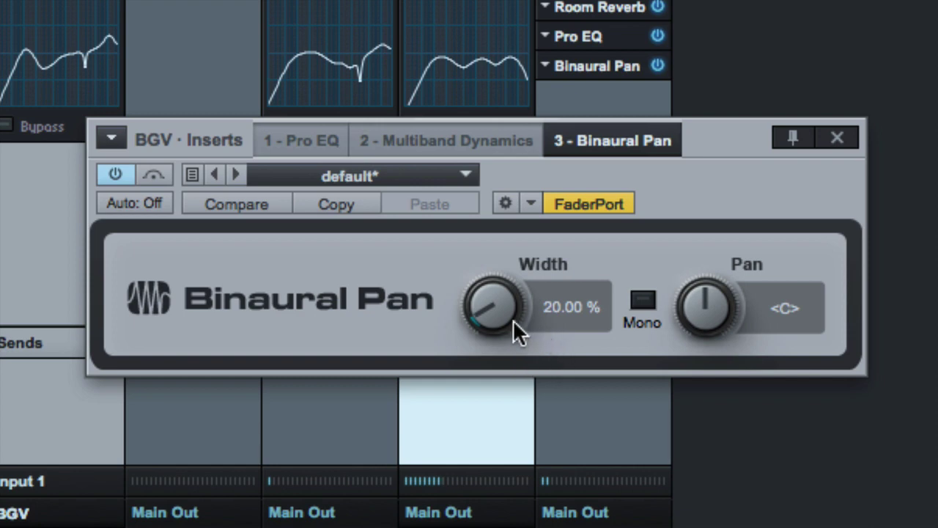
pyautogui.moveTo(484, 305); pyautogui.dragTo(492, 257)
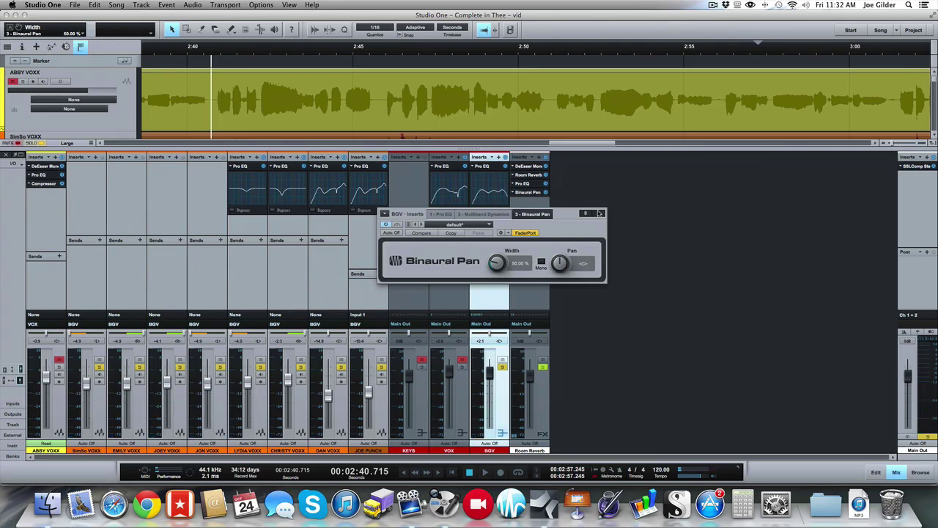
# Close the Binaural Pan window, take the BGV bus out of solo, and briefly check the arrangement without the mixer
pyautogui.click(600, 213)
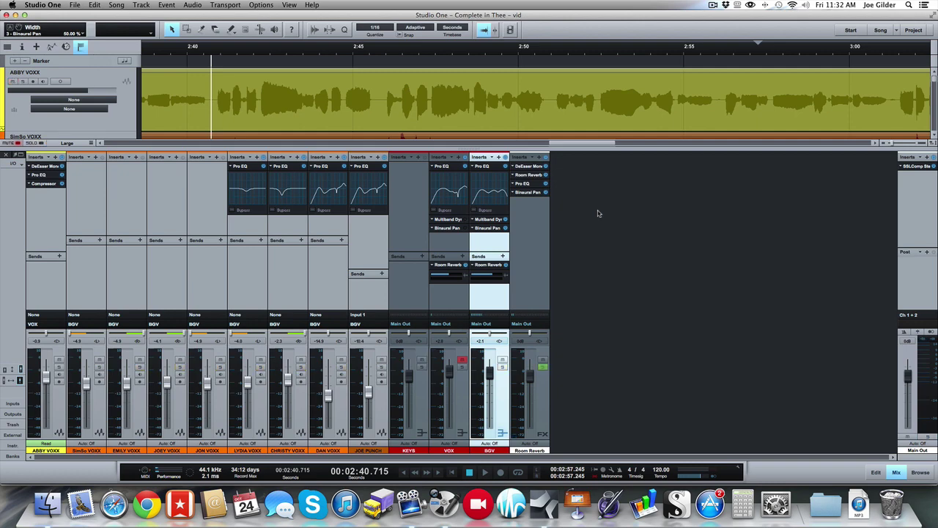
pyautogui.press('F3')
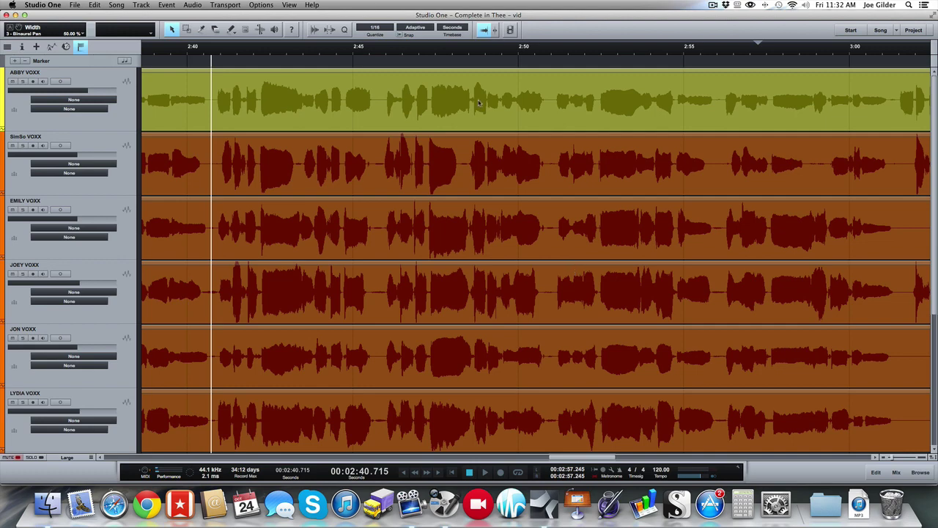
pyautogui.press('F3')
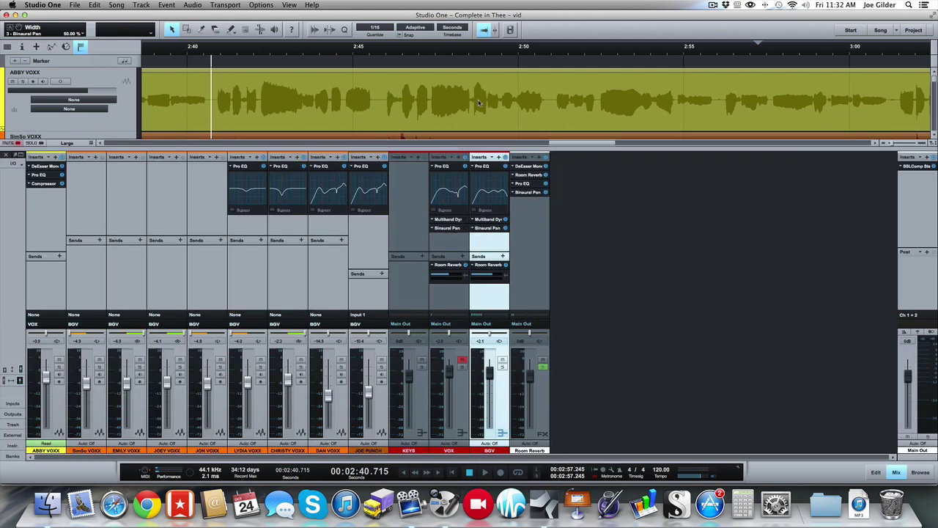